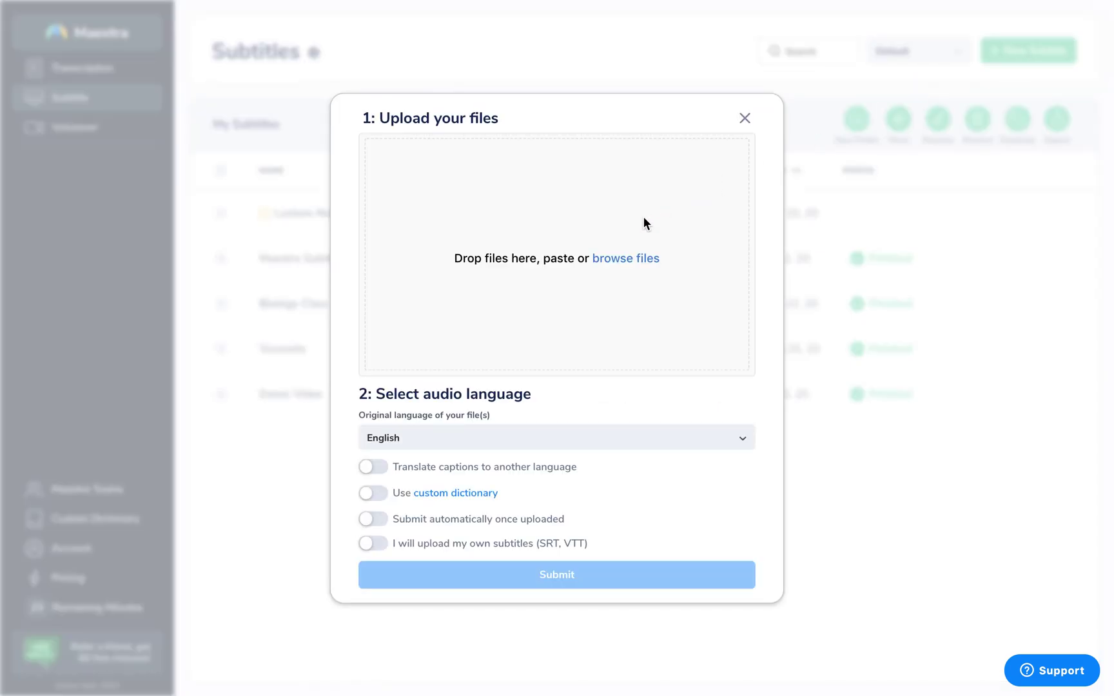
Step: Pick MoonLanding.mp4 from the DemoVideo folder and start its upload
{"action": "left_click", "coordinate": [617, 265]}
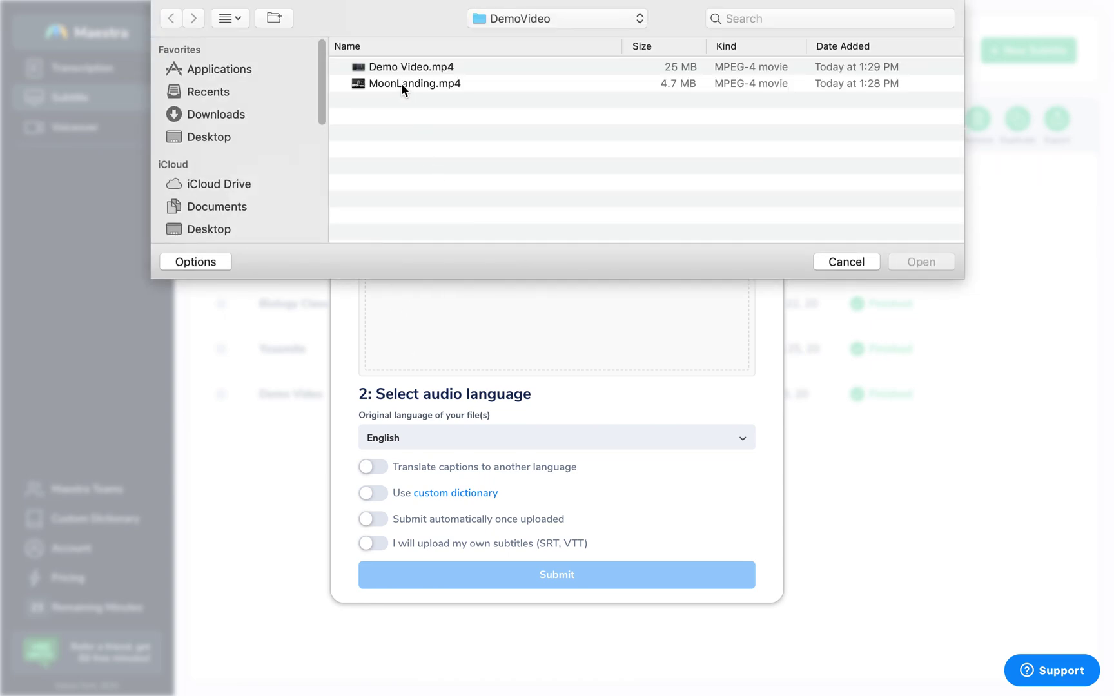
{"action": "left_click", "coordinate": [401, 84]}
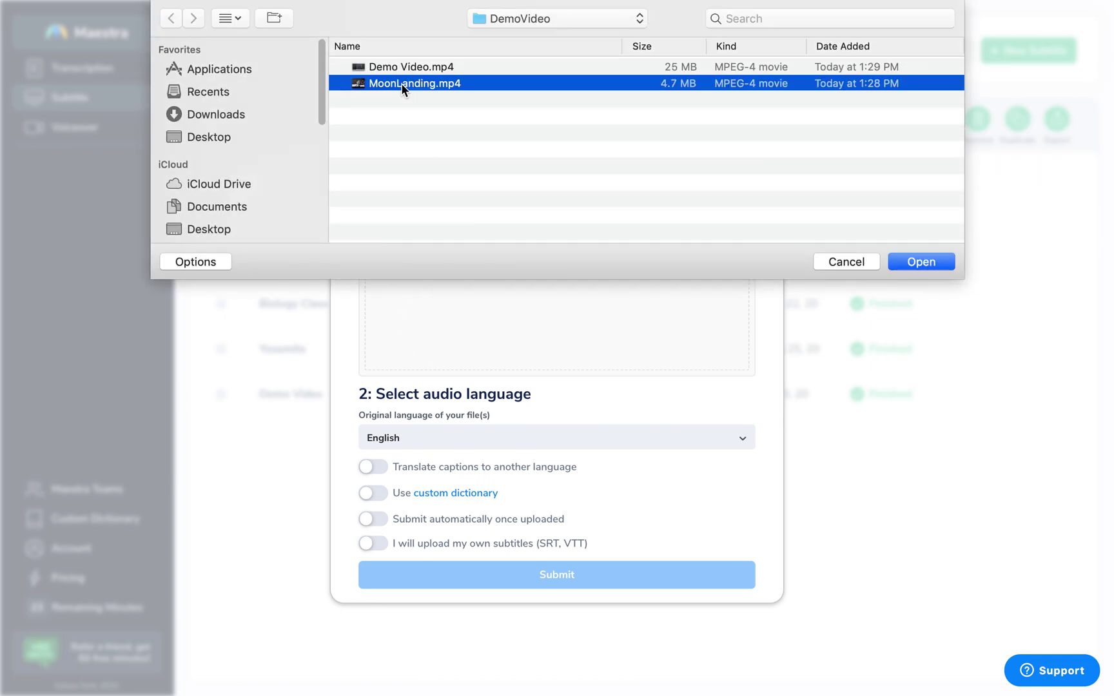
{"action": "left_click", "coordinate": [923, 262]}
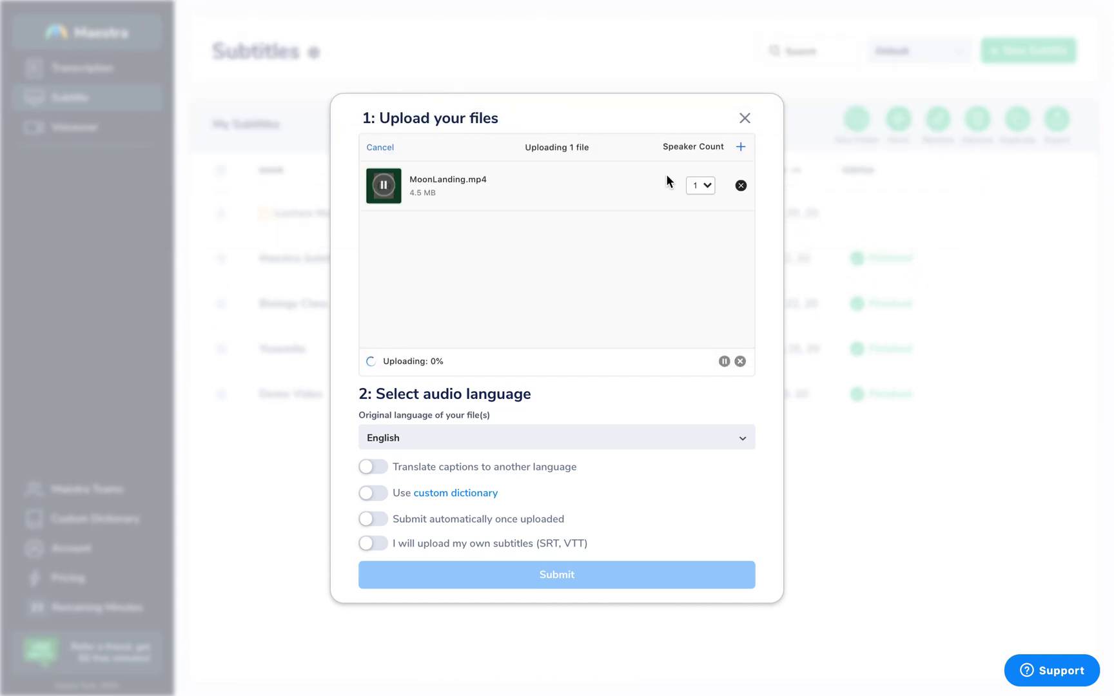
Step: Keep one speaker and English audio, then submit MoonLanding for automatic captioning
{"action": "left_click", "coordinate": [709, 186]}
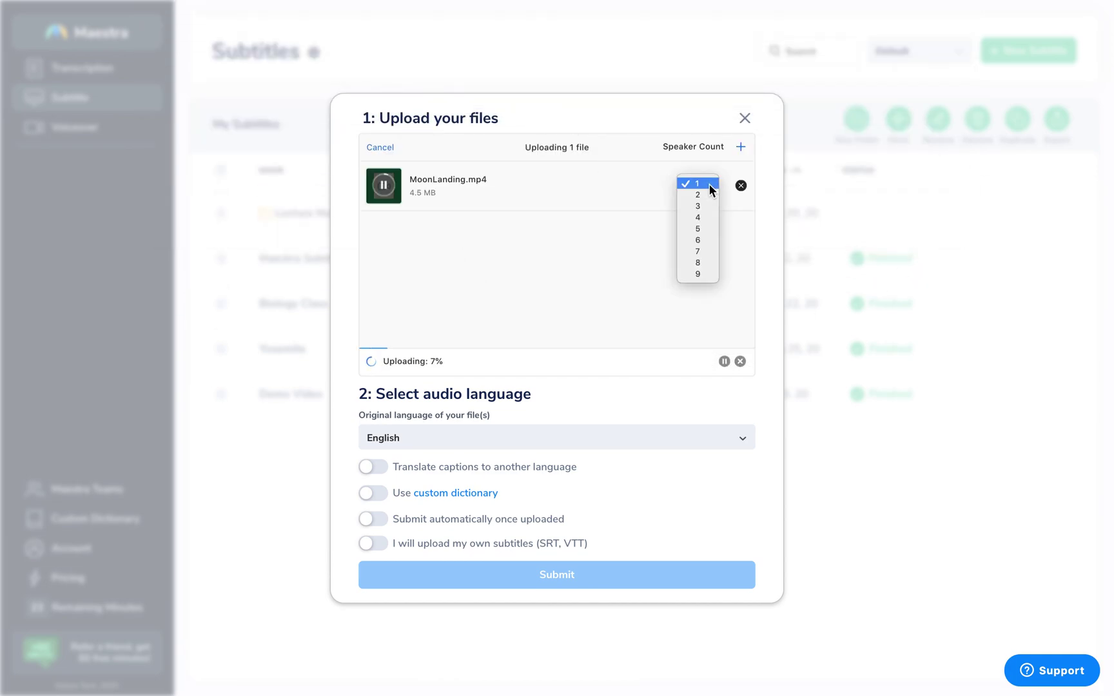
{"action": "left_click", "coordinate": [710, 184]}
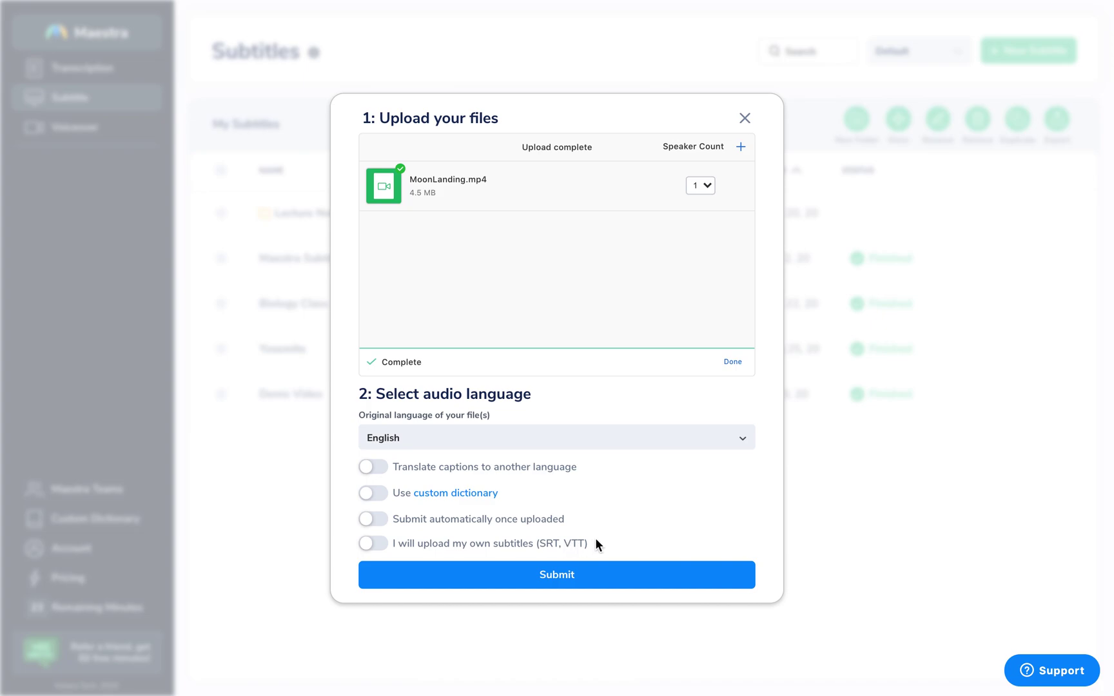
{"action": "left_click", "coordinate": [558, 582]}
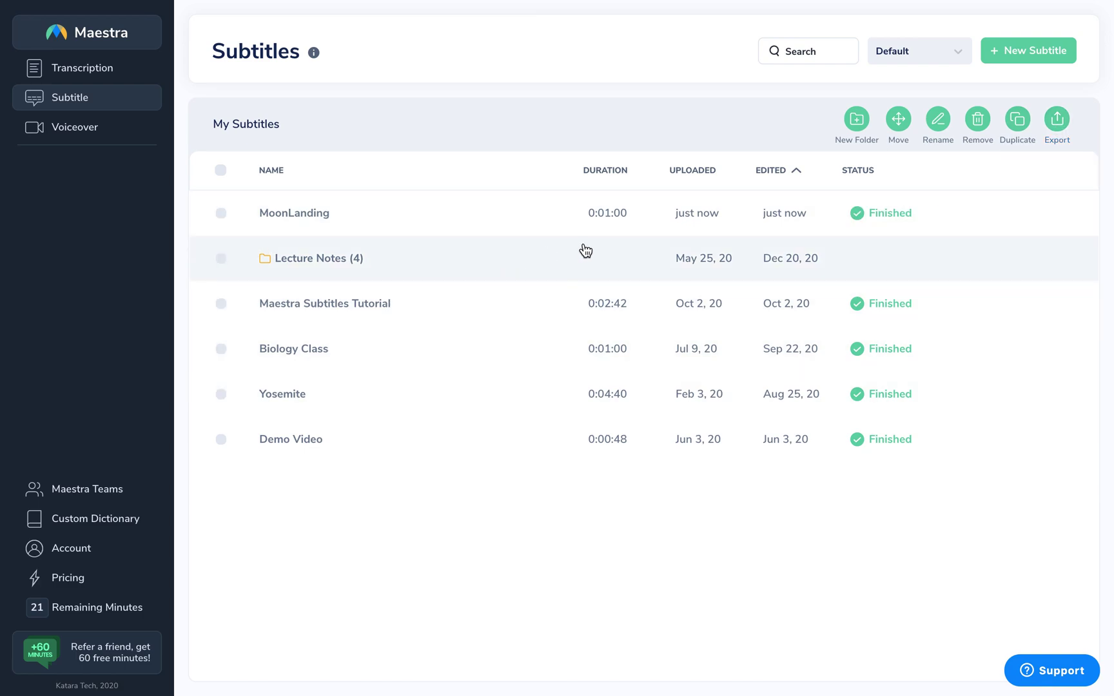
Step: Open the Finished MoonLanding entry from My Subtitles in the editor
{"action": "left_click", "coordinate": [442, 217]}
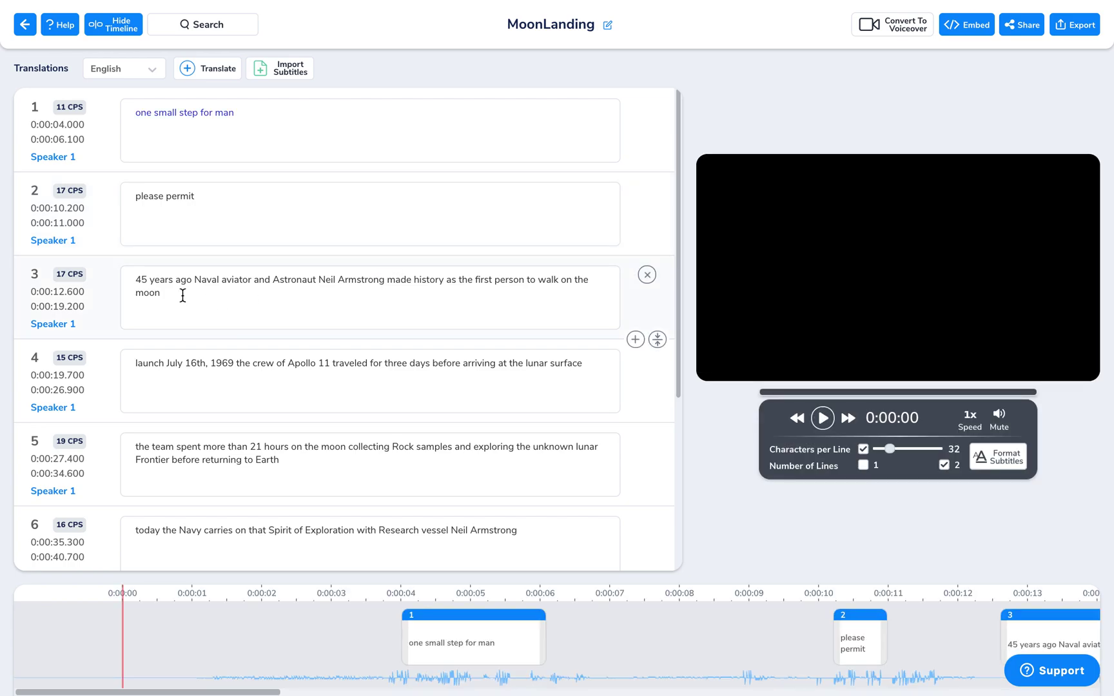
Step: Play the video from caption 3 about Neil Armstrong, pausing around 0:00:19
{"action": "left_click", "coordinate": [177, 297]}
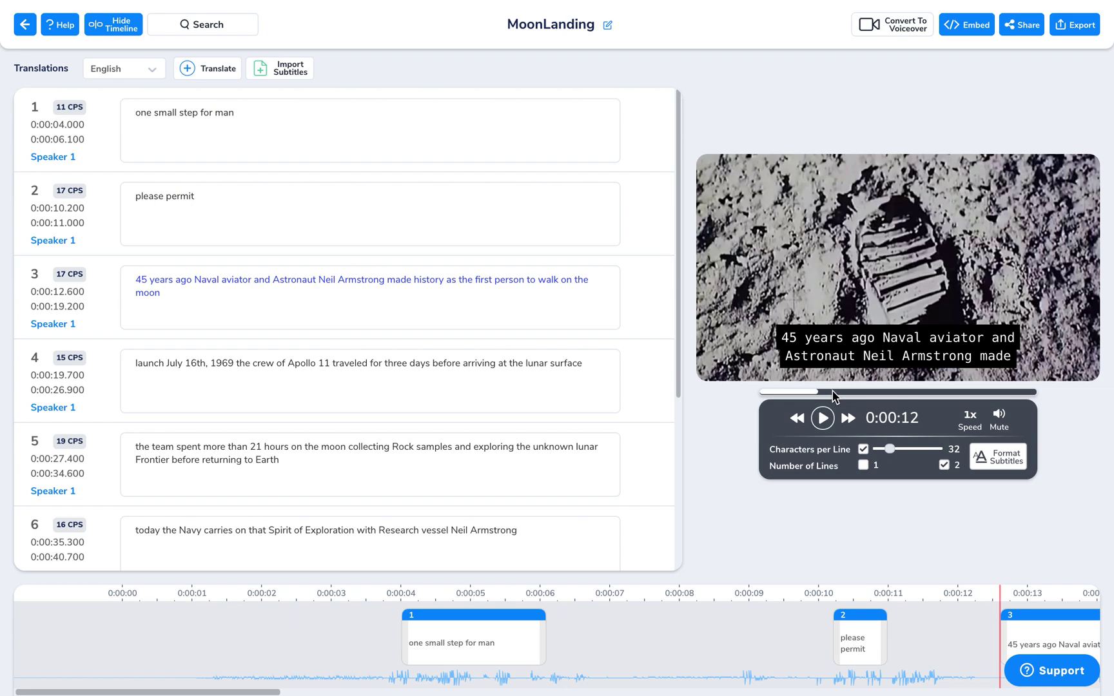
{"action": "left_click", "coordinate": [823, 418]}
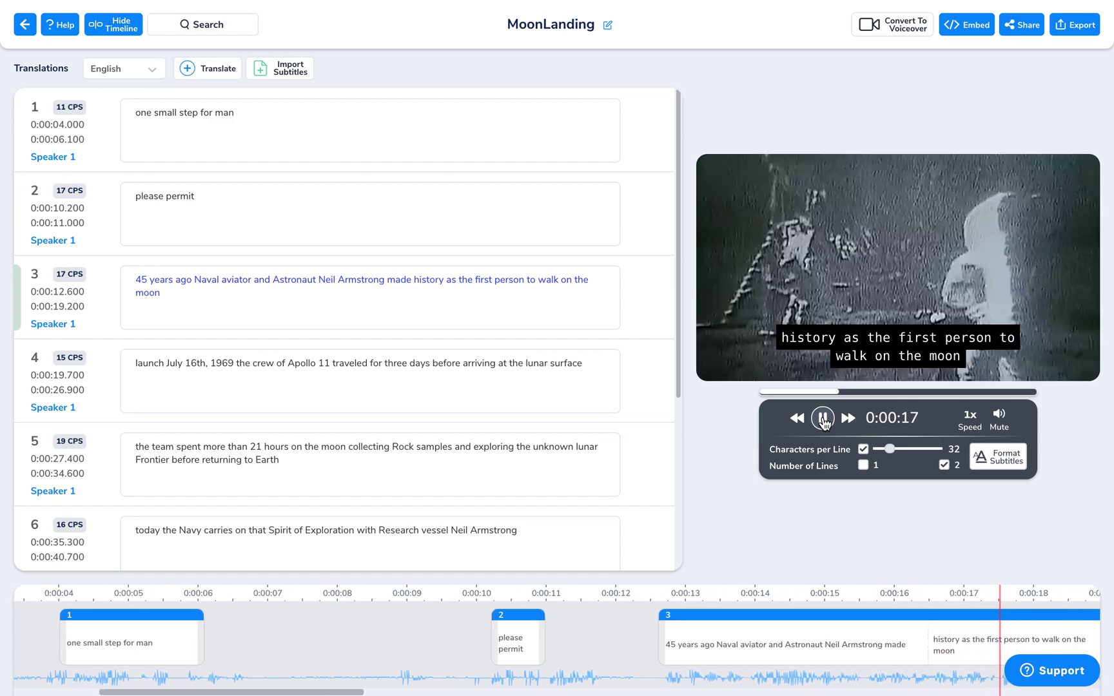
{"action": "left_click", "coordinate": [824, 420]}
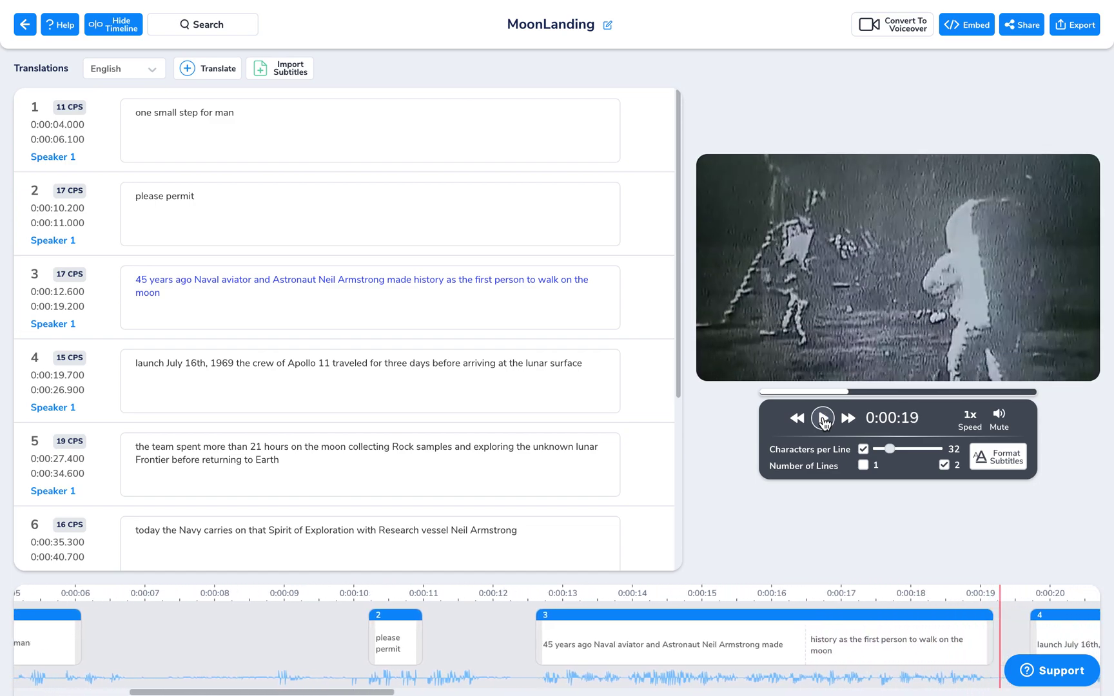
{"action": "mouse_move", "coordinate": [158, 358]}
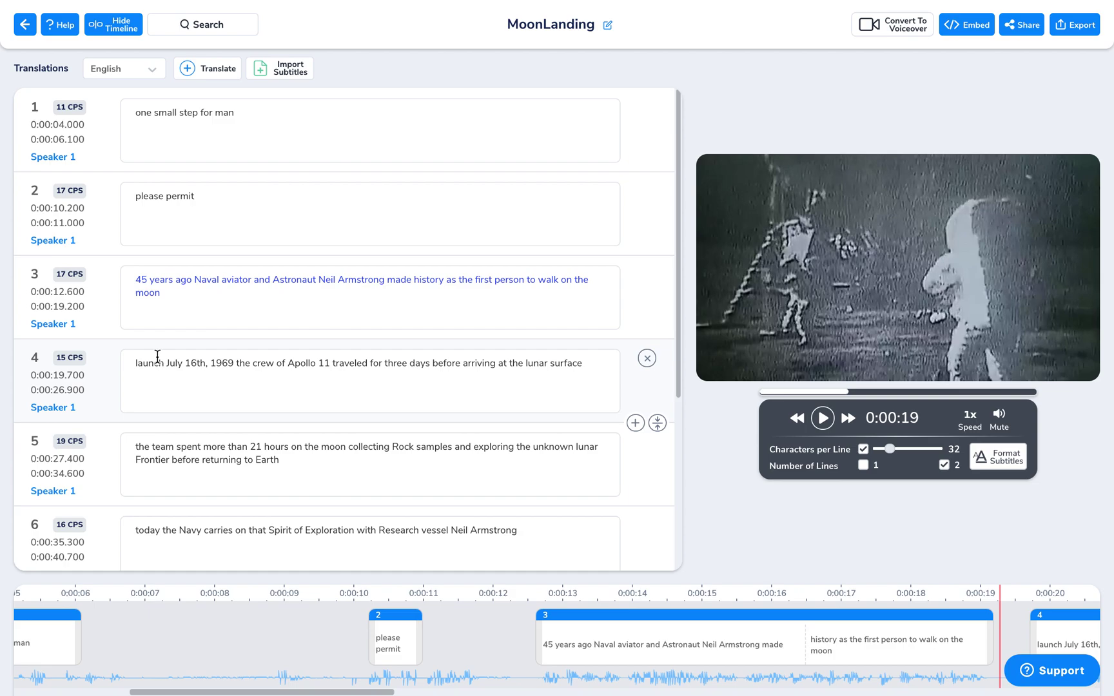
Step: Extend caption 2 to end at 0:00:11.540, then review and save caption 3
{"action": "left_click_drag", "start_coordinate": [152, 363], "coordinate": [229, 364]}
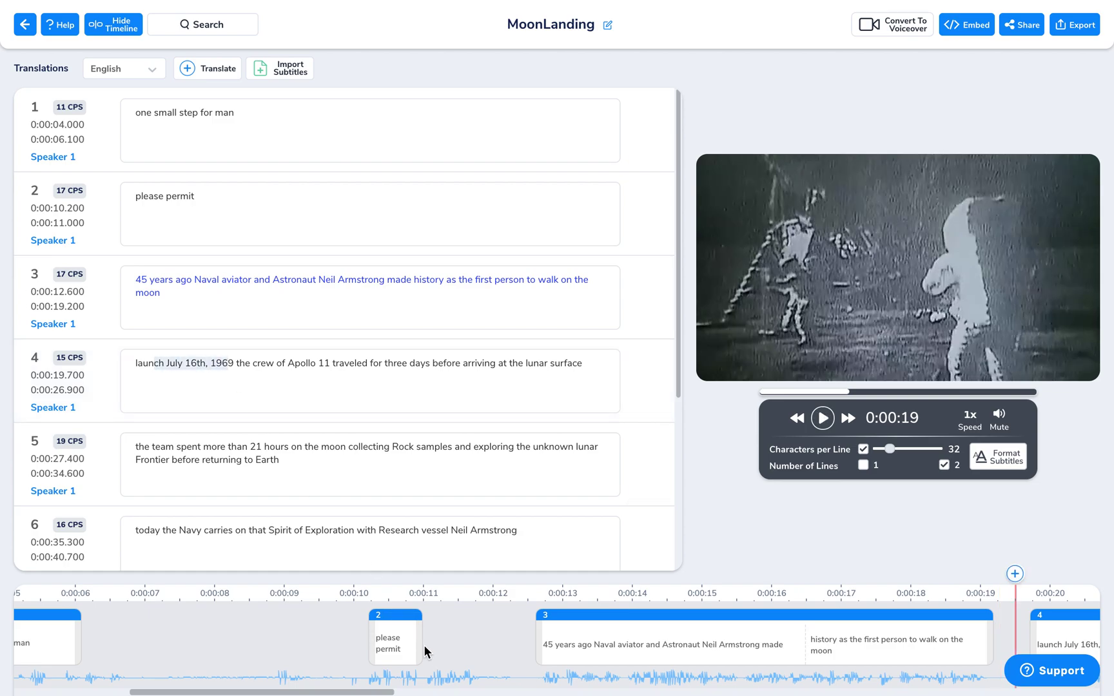
{"action": "left_click_drag", "start_coordinate": [419, 643], "coordinate": [441, 644]}
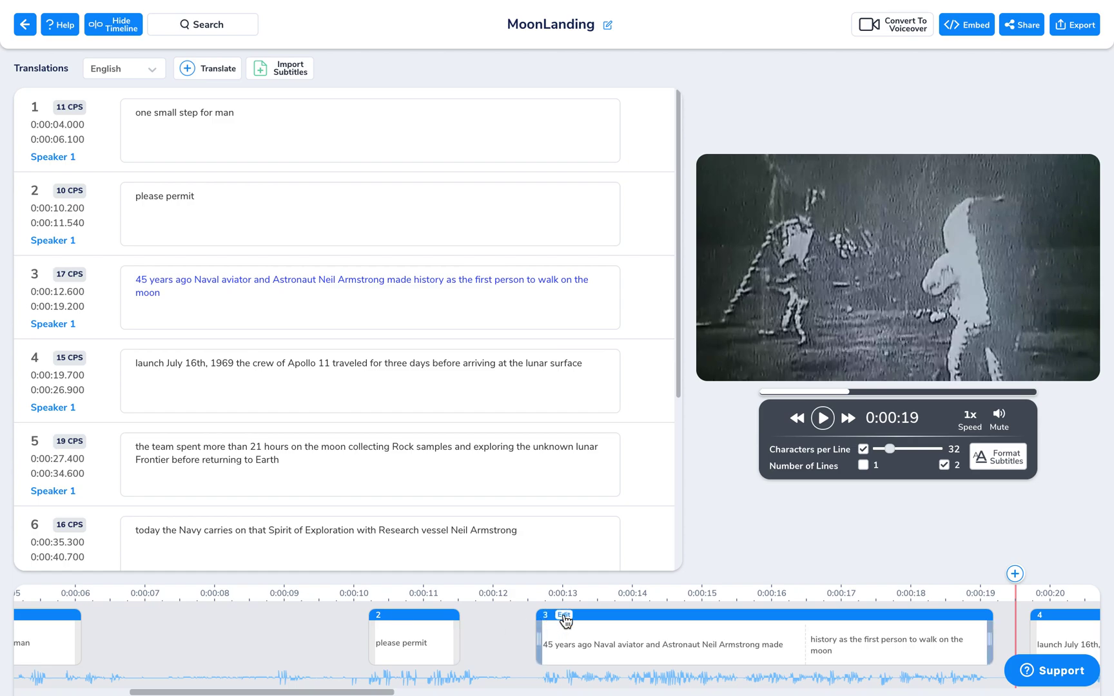
{"action": "left_click", "coordinate": [564, 618]}
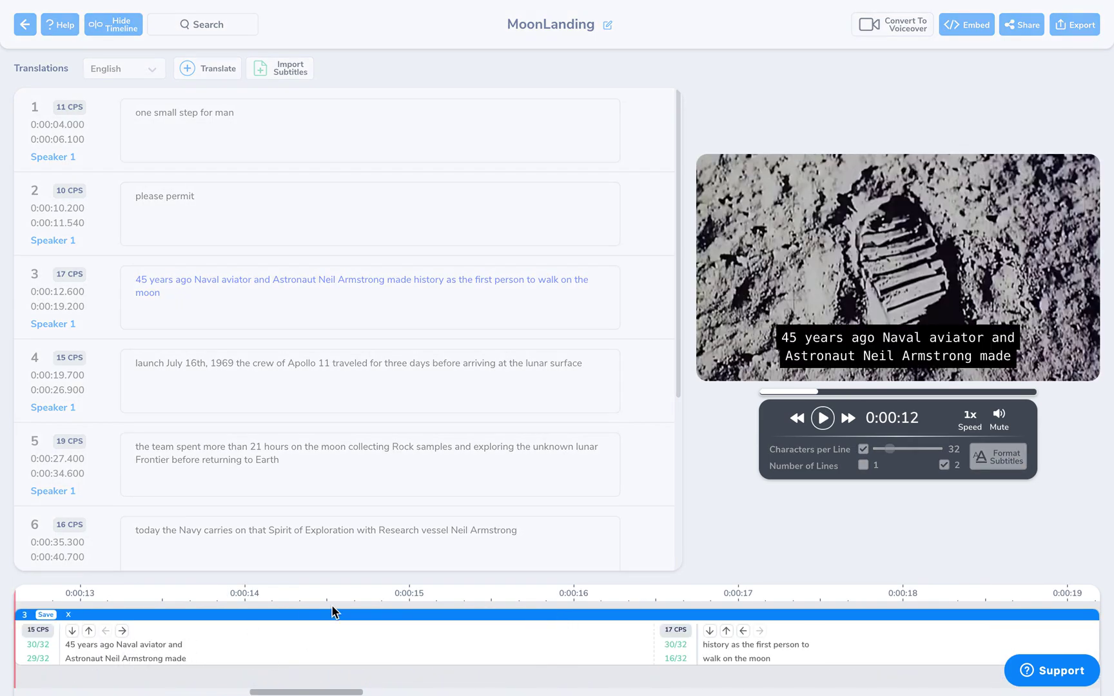
{"action": "left_click", "coordinate": [70, 615]}
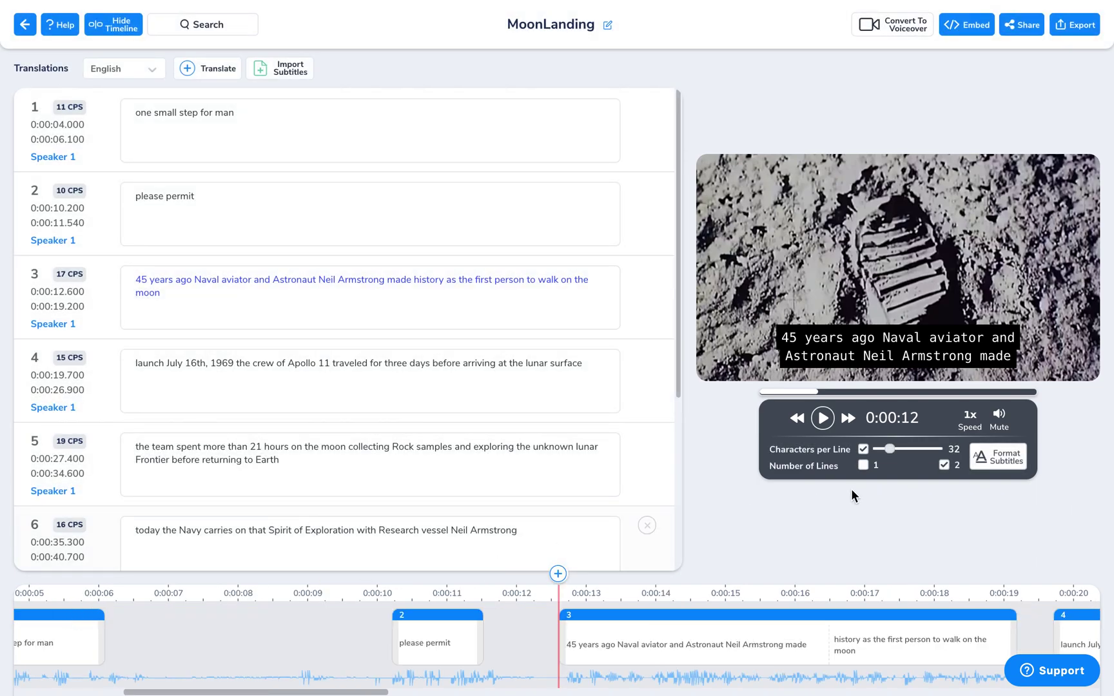
Step: Give the subtitle text a black outline in Format Subtitles
{"action": "left_click", "coordinate": [998, 459]}
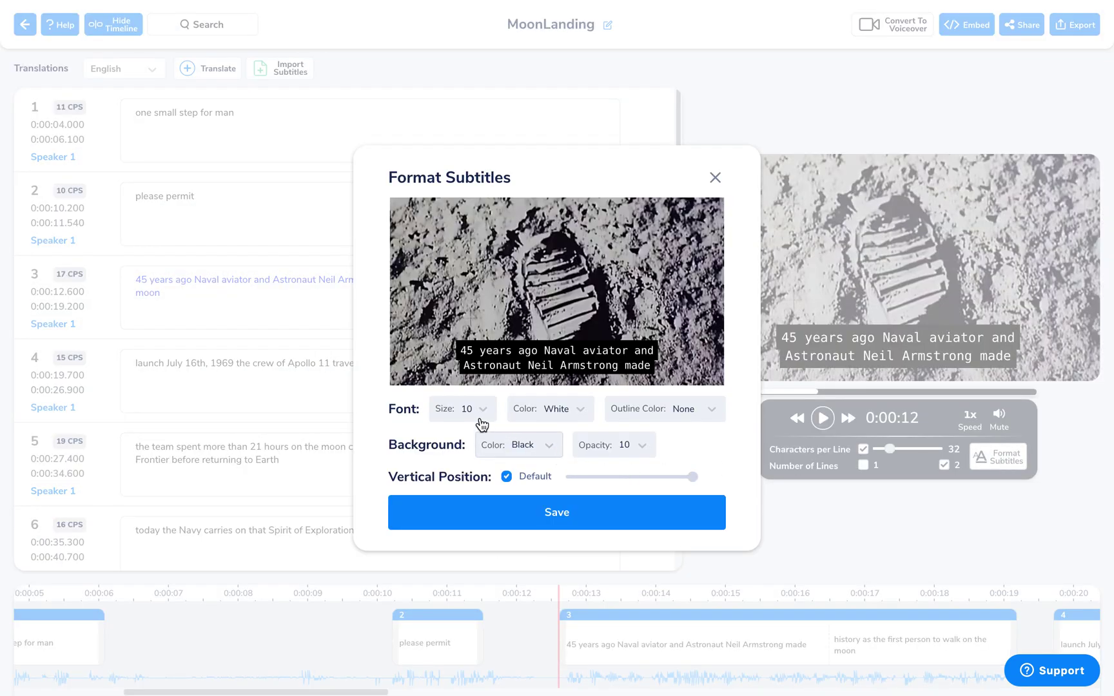
{"action": "left_click", "coordinate": [473, 417]}
{"action": "left_click", "coordinate": [586, 413]}
{"action": "left_click", "coordinate": [679, 409]}
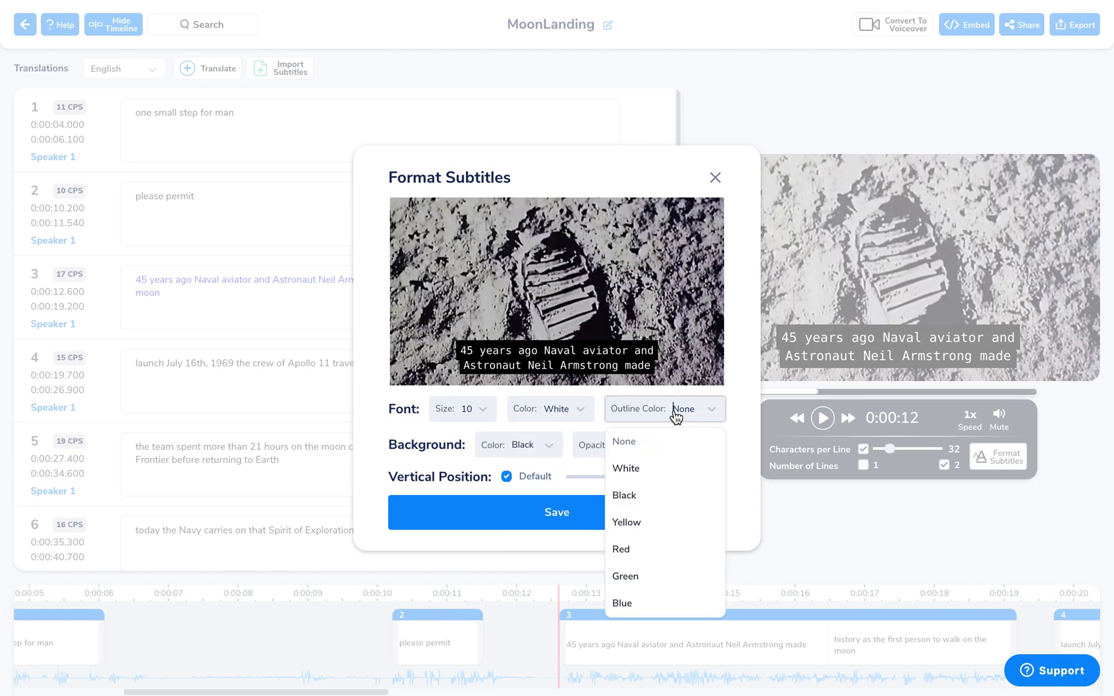
{"action": "left_click", "coordinate": [632, 505]}
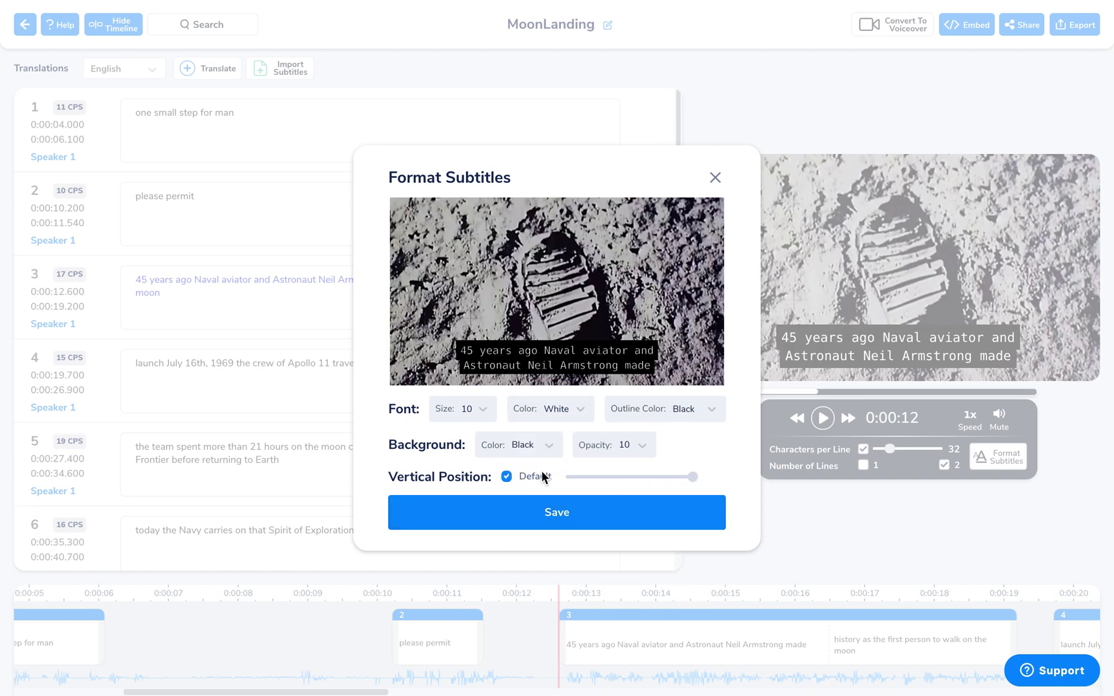
Step: Turn off the Default position, raise subtitles to about 90%, and save
{"action": "left_click", "coordinate": [507, 476]}
{"action": "mouse_move", "coordinate": [604, 476]}
{"action": "left_mouse_down"}
{"action": "mouse_move", "coordinate": [573, 477]}
{"action": "mouse_move", "coordinate": [685, 470]}
{"action": "left_mouse_up"}
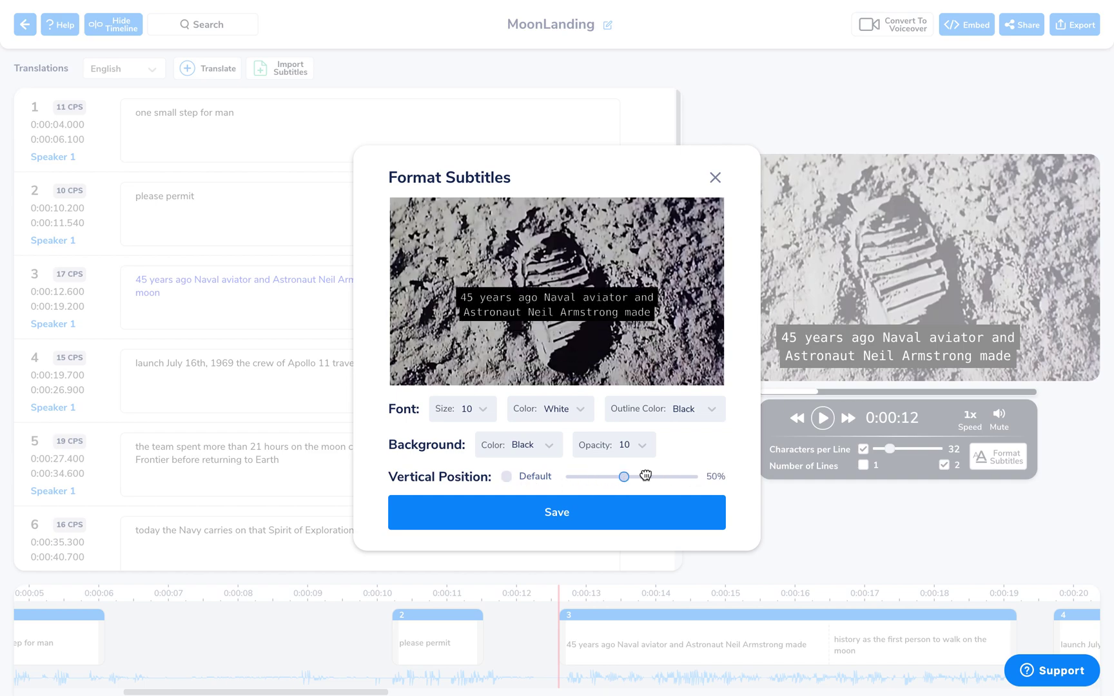
{"action": "left_click", "coordinate": [563, 523]}
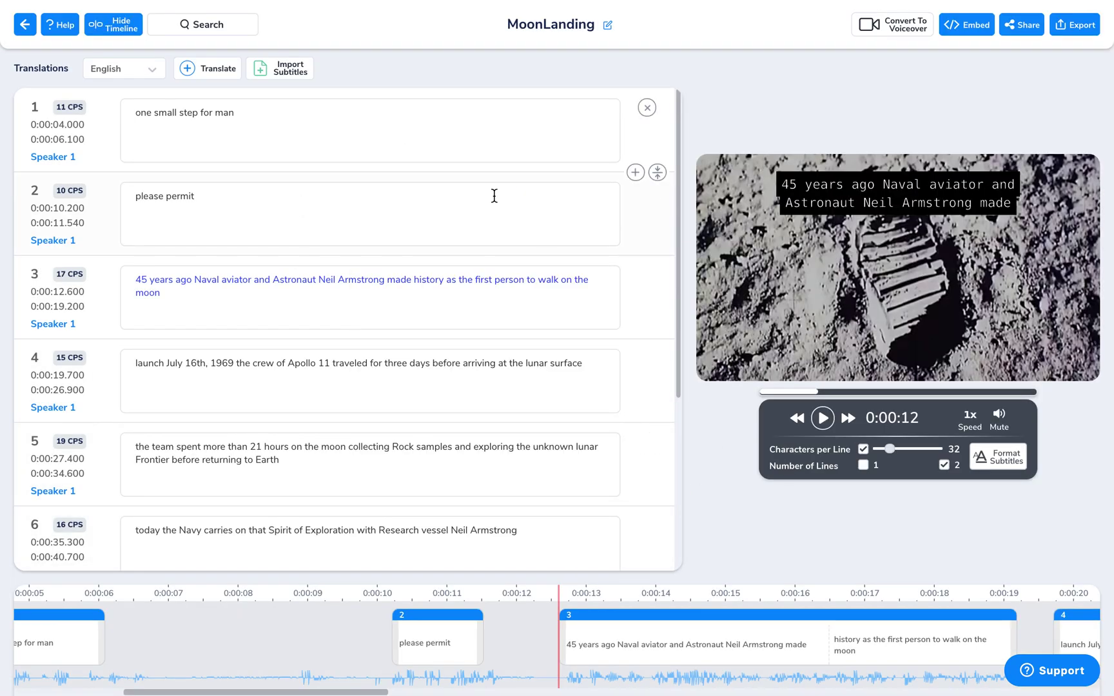
Step: Add a Greek translation of the English transcript
{"action": "left_click", "coordinate": [212, 69]}
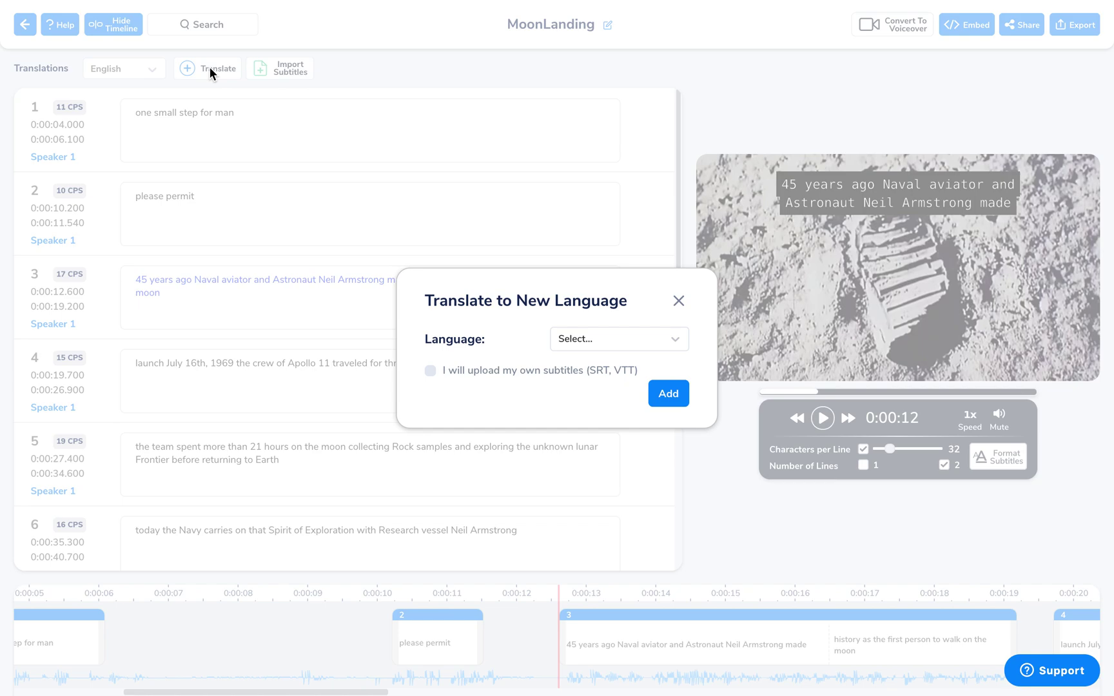
{"action": "left_click", "coordinate": [600, 341]}
{"action": "scroll", "coordinate": [603, 421], "scroll_direction": "down", "scroll_amount": 3}
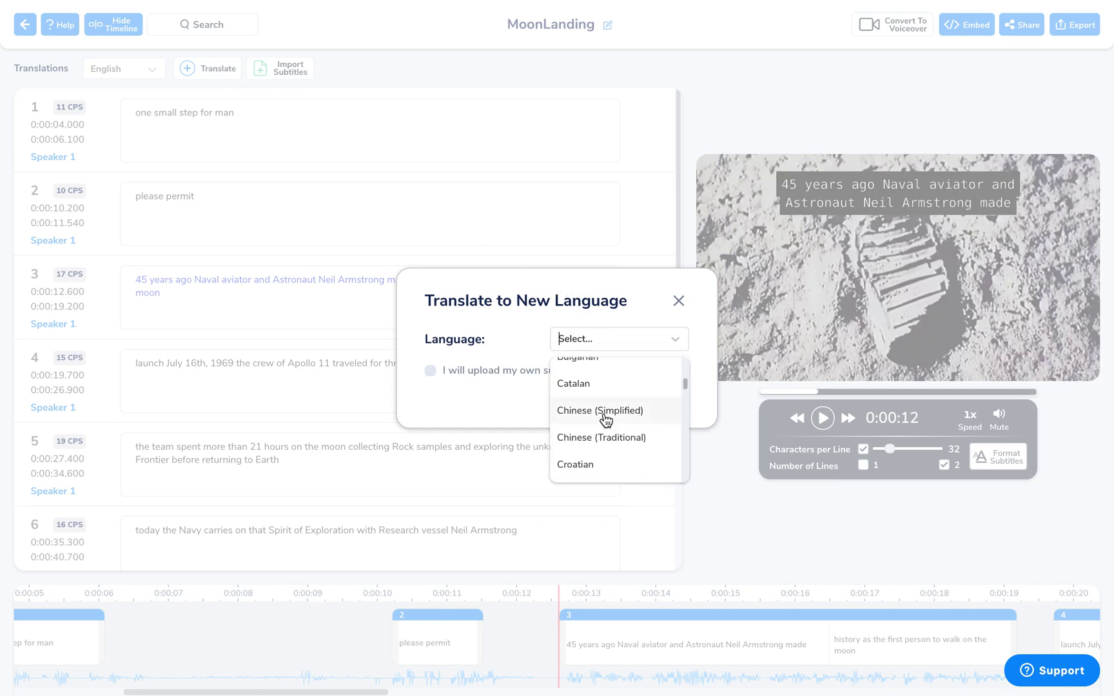
{"action": "scroll", "coordinate": [606, 420], "scroll_direction": "down", "scroll_amount": 5}
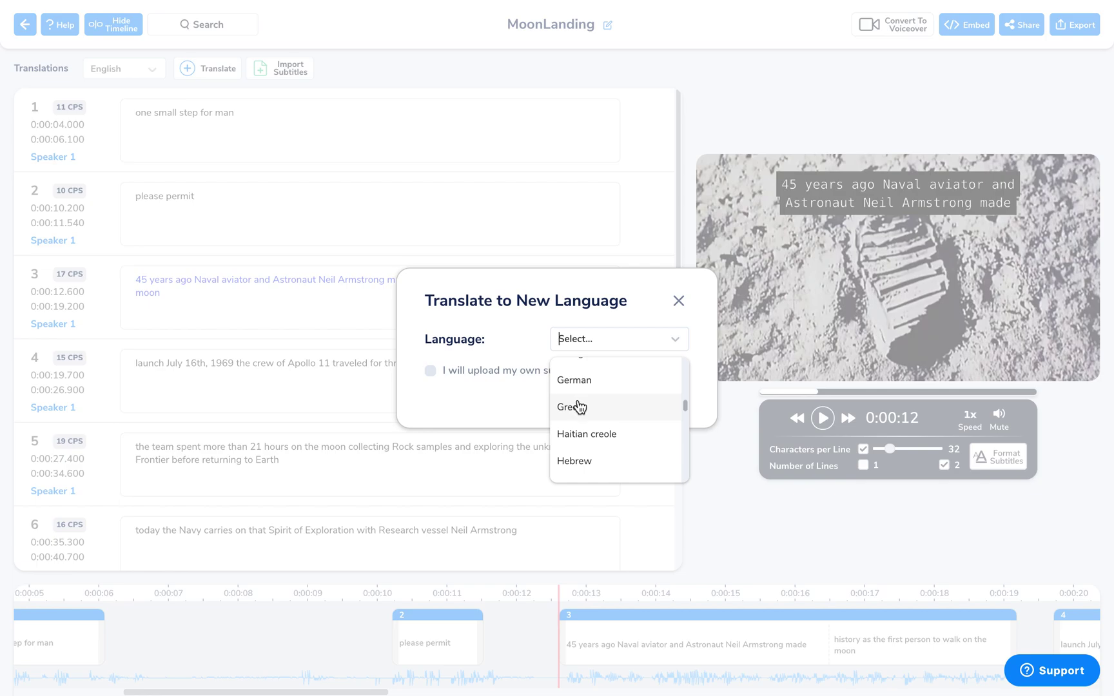
{"action": "left_click", "coordinate": [578, 407]}
{"action": "left_click", "coordinate": [672, 400]}
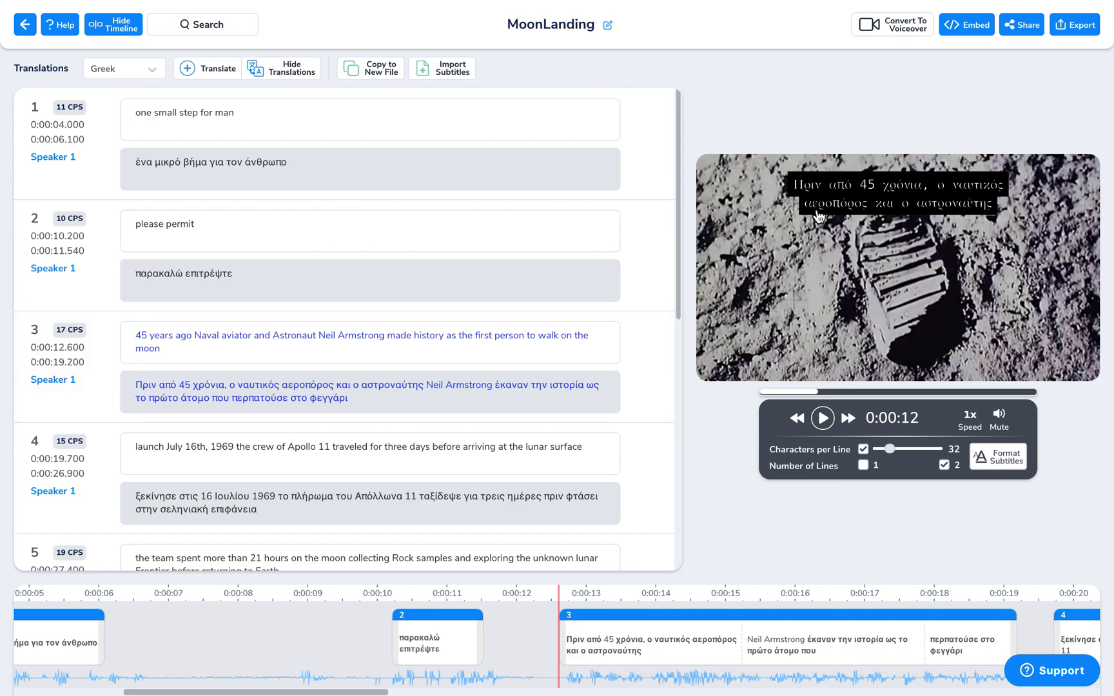
{"action": "left_click", "coordinate": [994, 457]}
Step: Restore the Default bottom vertical position for the subtitles and save the formatting
{"action": "left_click_drag", "start_coordinate": [680, 478], "coordinate": [577, 478]}
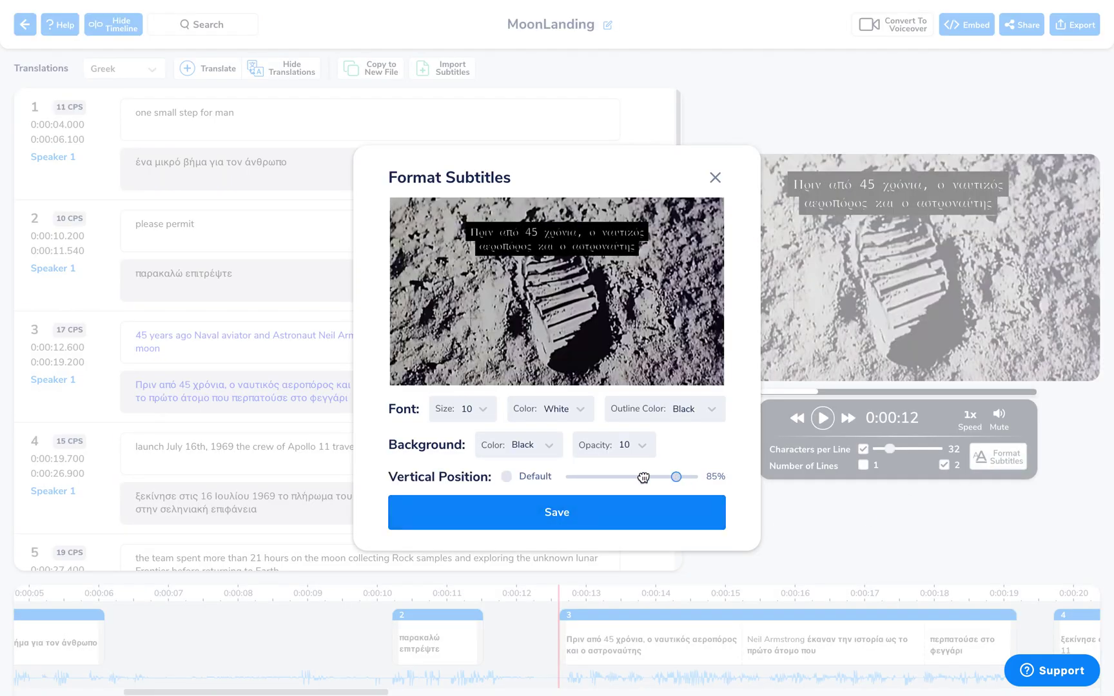
{"action": "left_click", "coordinate": [506, 476]}
{"action": "left_click", "coordinate": [528, 513]}
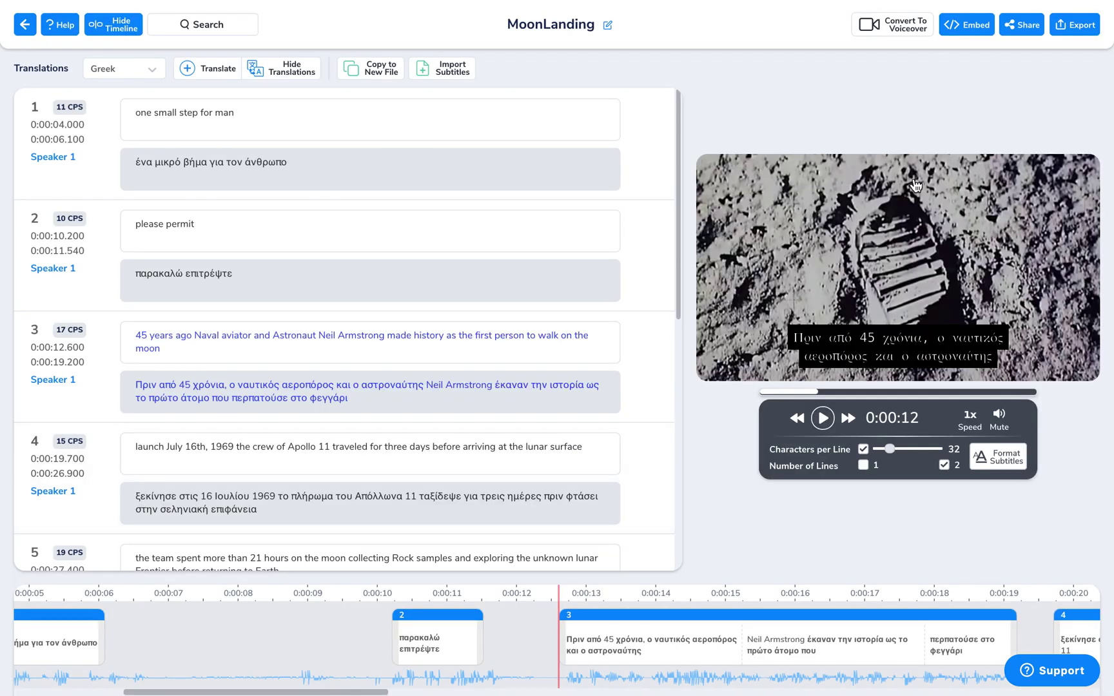
Step: Switch embed sharing on and back off, then close the Embed options
{"action": "left_click", "coordinate": [975, 37]}
{"action": "left_click", "coordinate": [917, 148]}
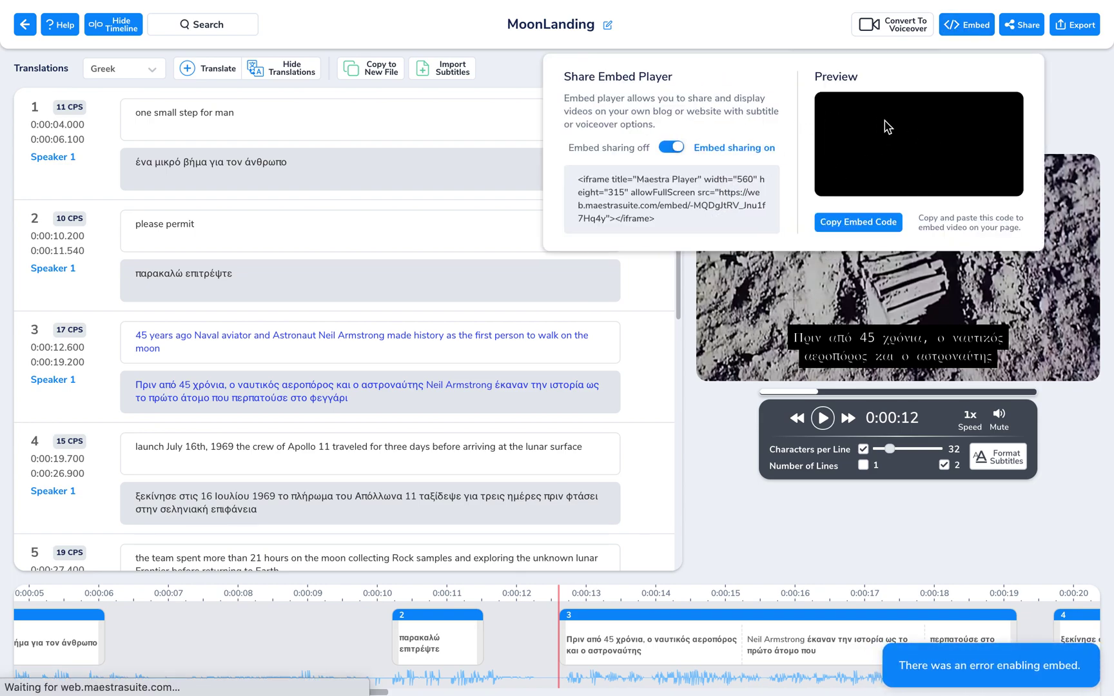
{"action": "left_click", "coordinate": [671, 148]}
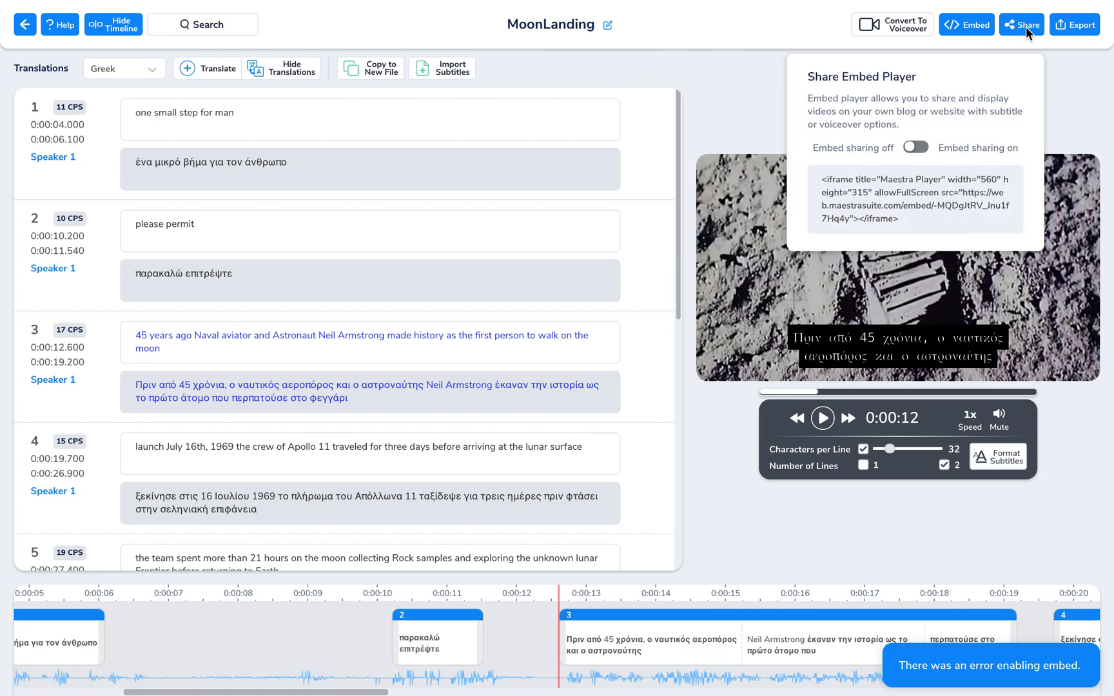
{"action": "left_click", "coordinate": [1023, 26]}
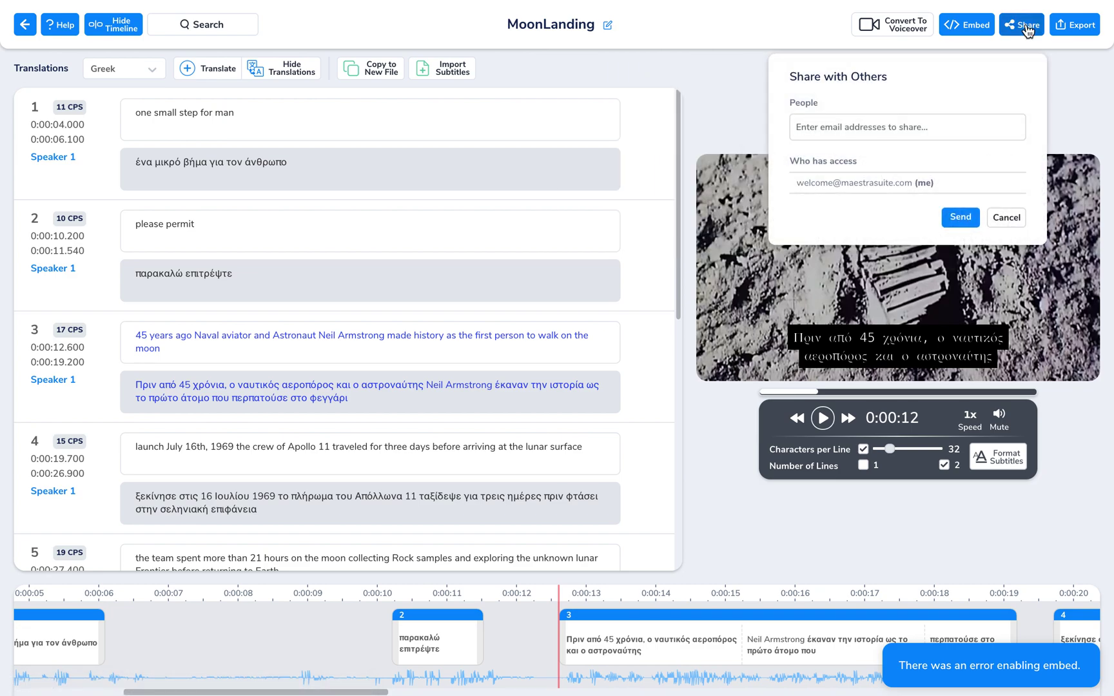
{"action": "left_click", "coordinate": [1077, 31]}
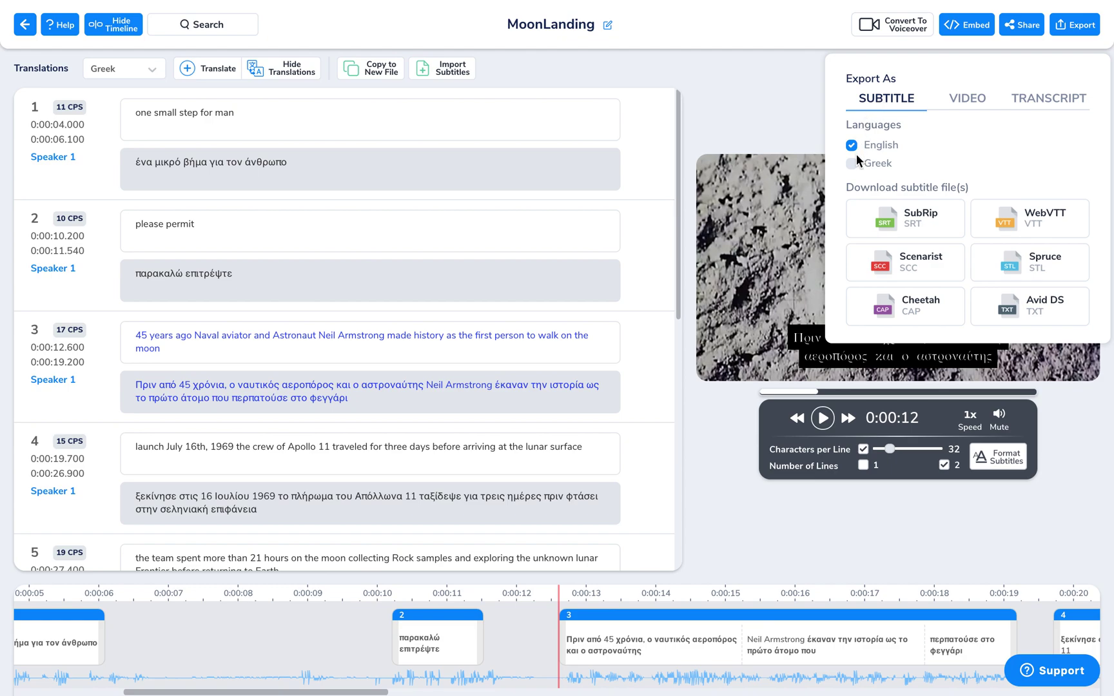
{"action": "left_click", "coordinate": [953, 100]}
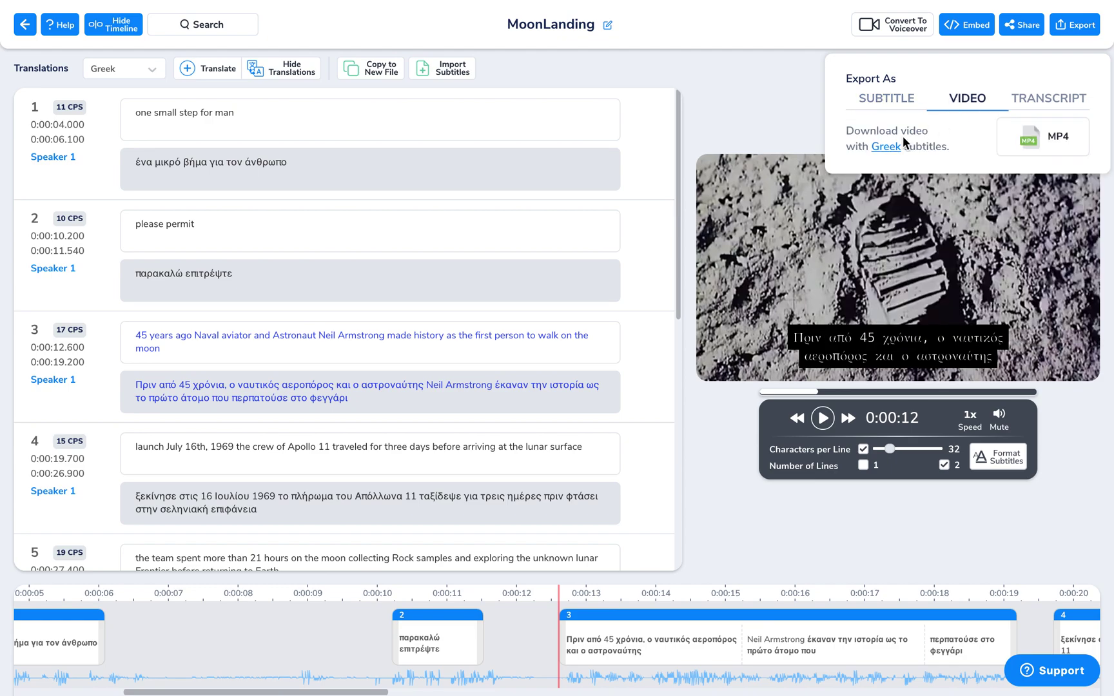
{"action": "left_click", "coordinate": [1040, 103]}
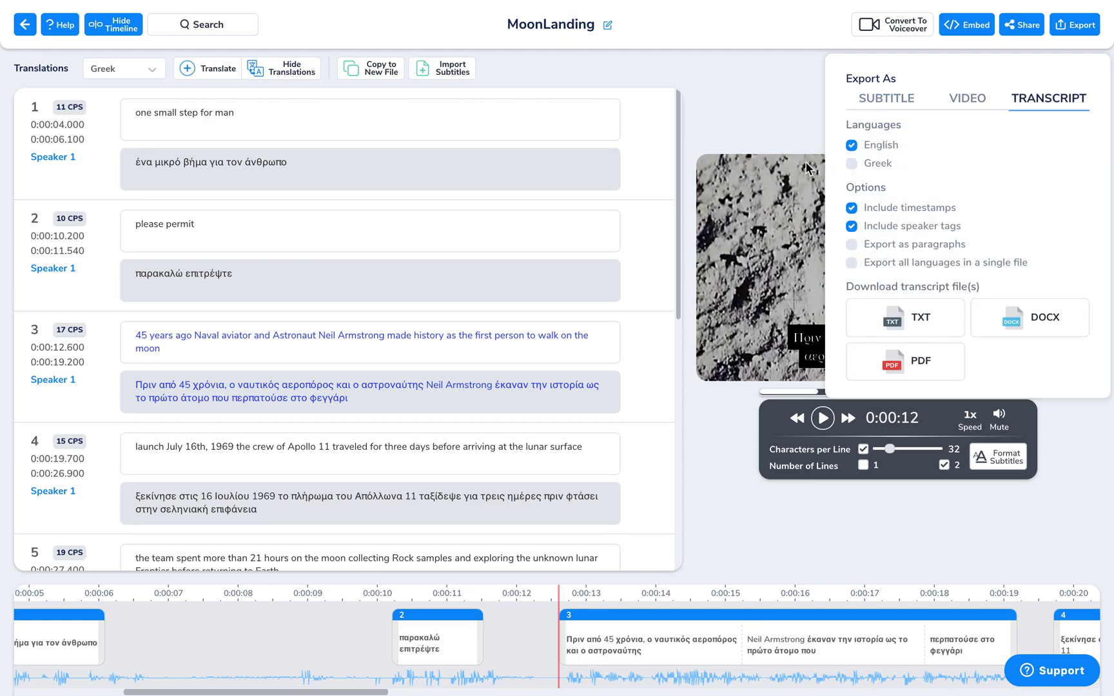
{"action": "left_click", "coordinate": [739, 95]}
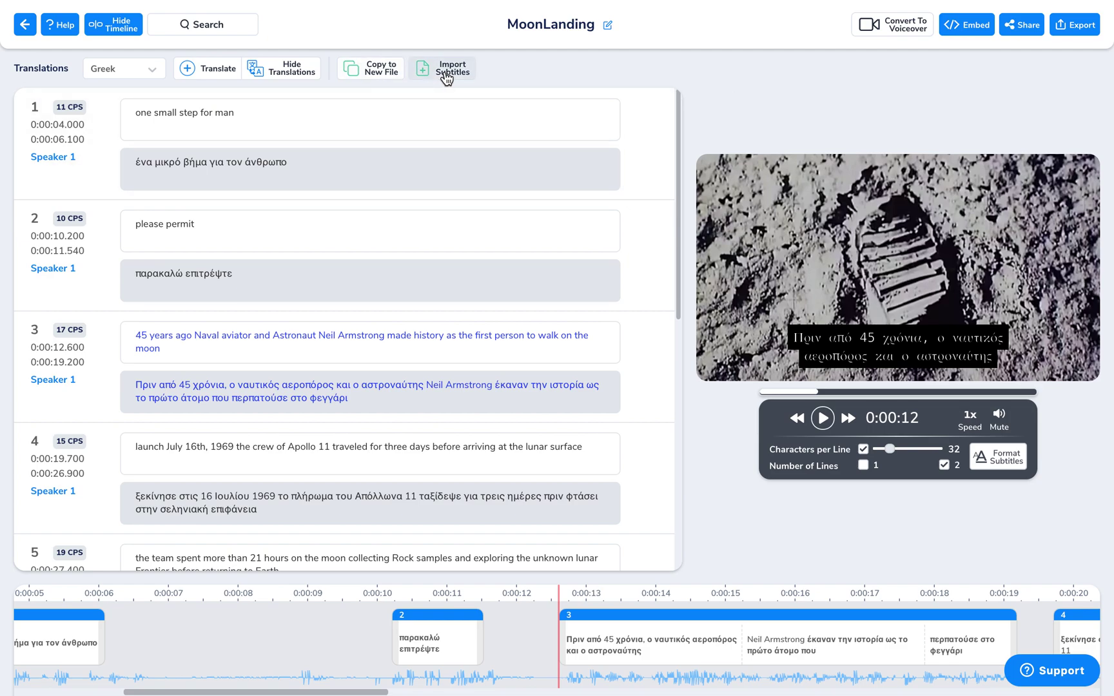
{"action": "left_click", "coordinate": [280, 79]}
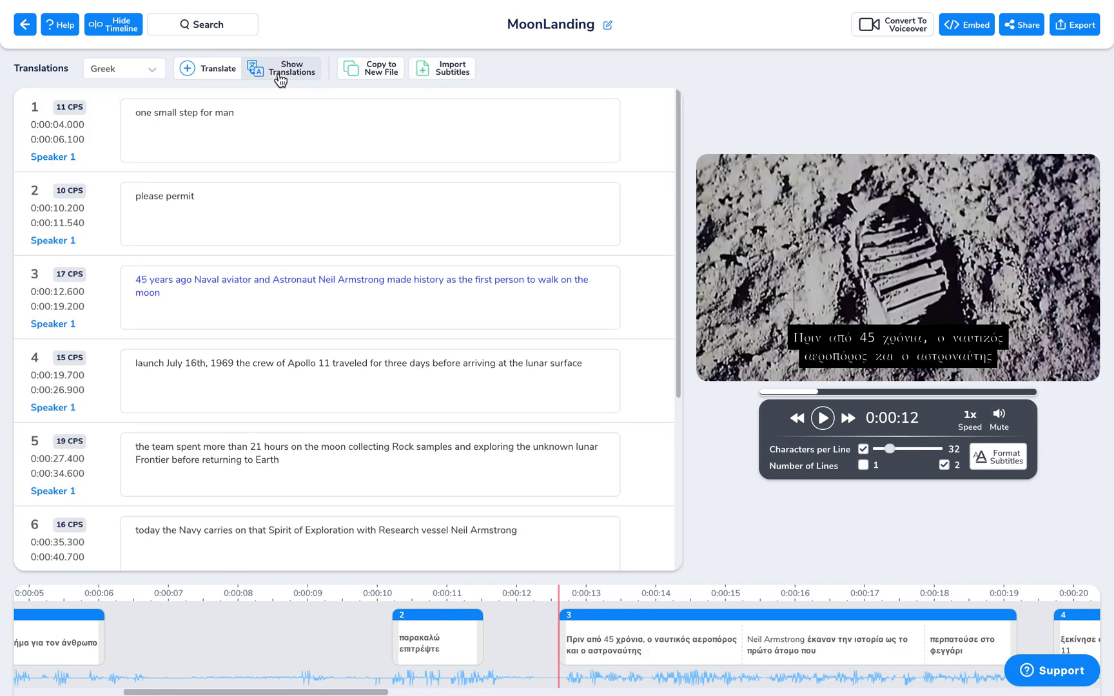
{"action": "left_click", "coordinate": [283, 76]}
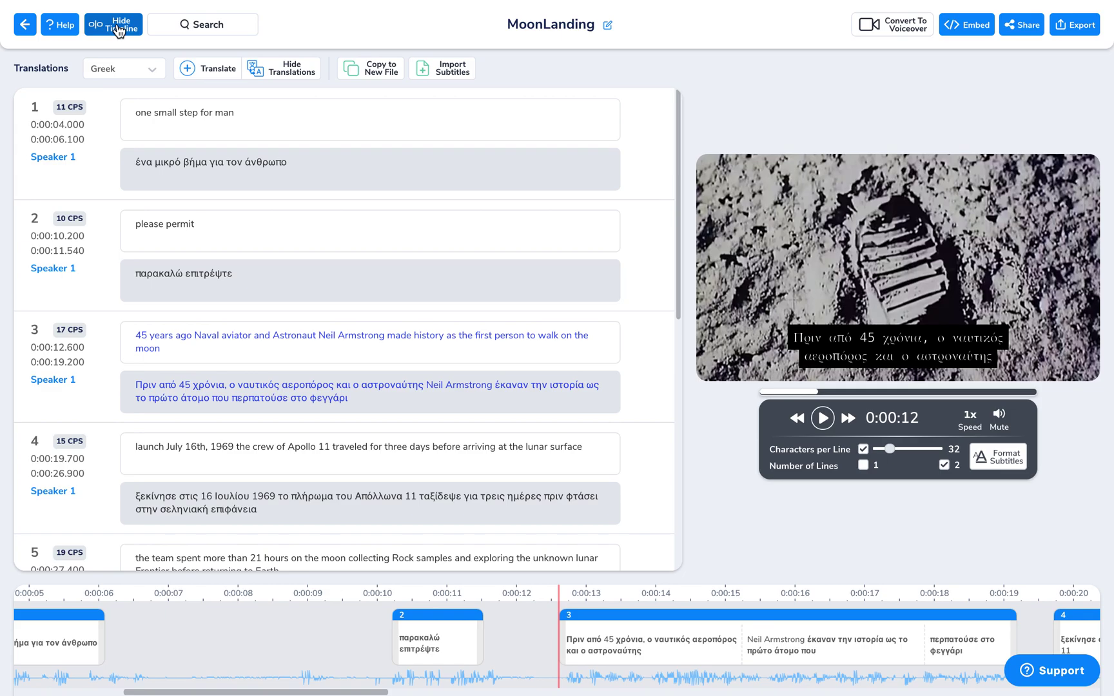